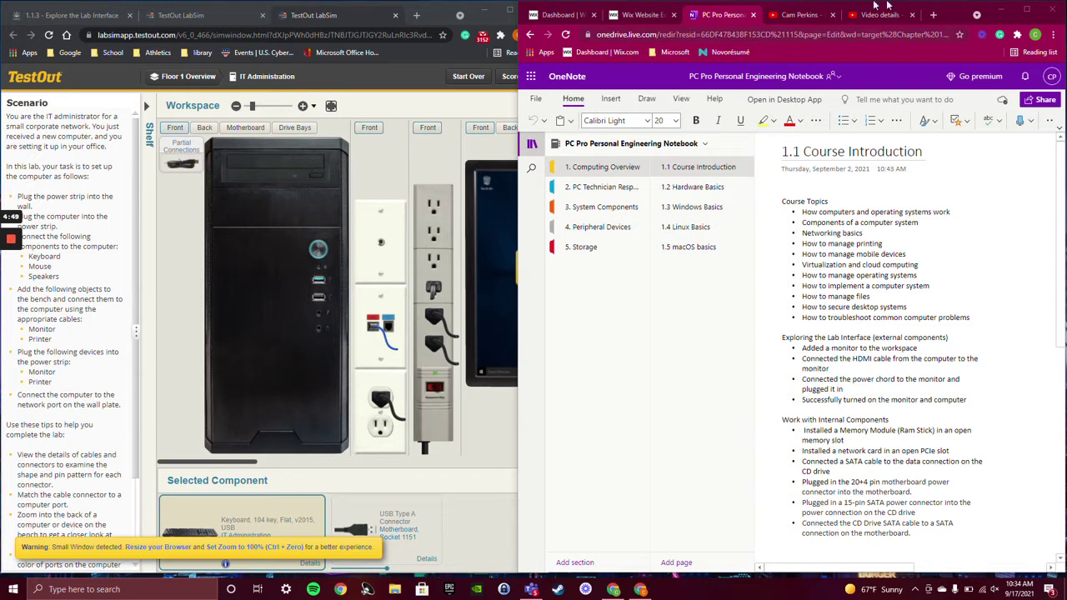
# Step: Maximize the OneNote notebook window and read through the 1.2 Hardware Basics page, including its port and connector facts
pyautogui.click(1027, 9)
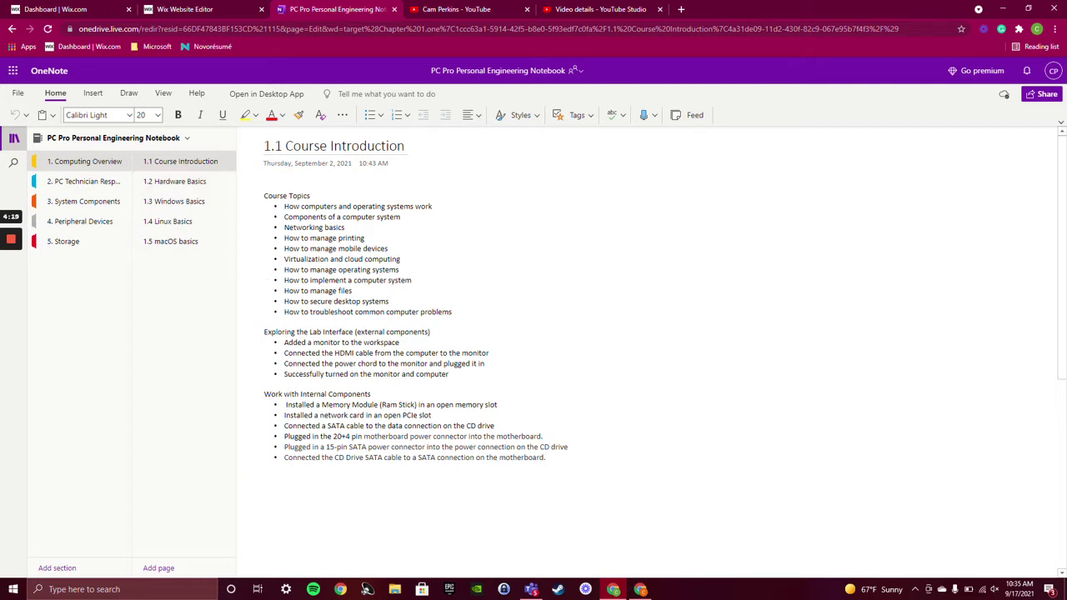
pyautogui.click(201, 183)
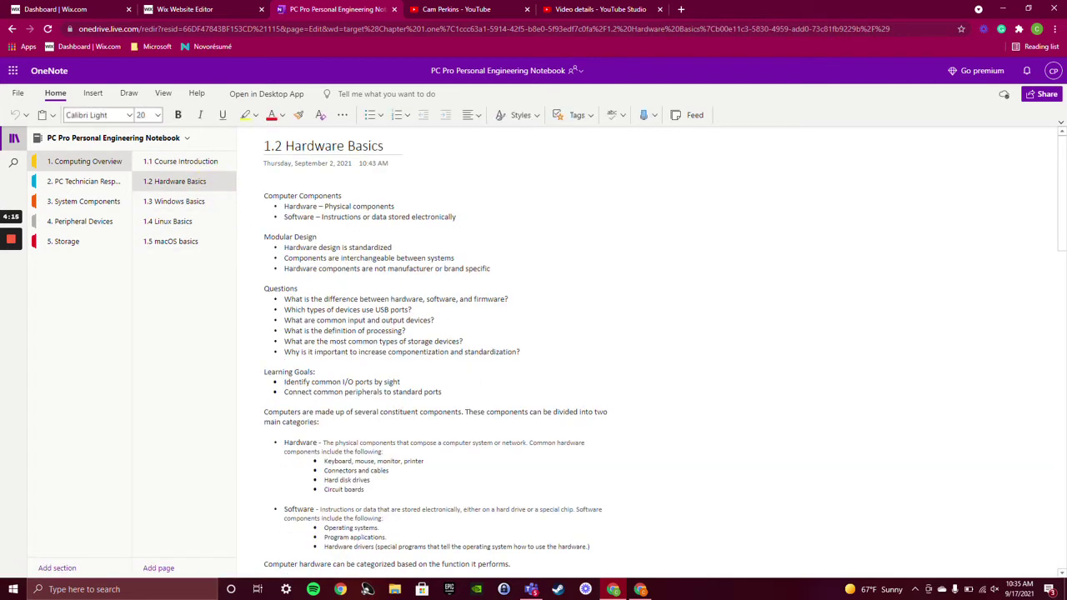
pyautogui.scroll(-2, 585, 357)
pyautogui.scroll(-8, 585, 357)
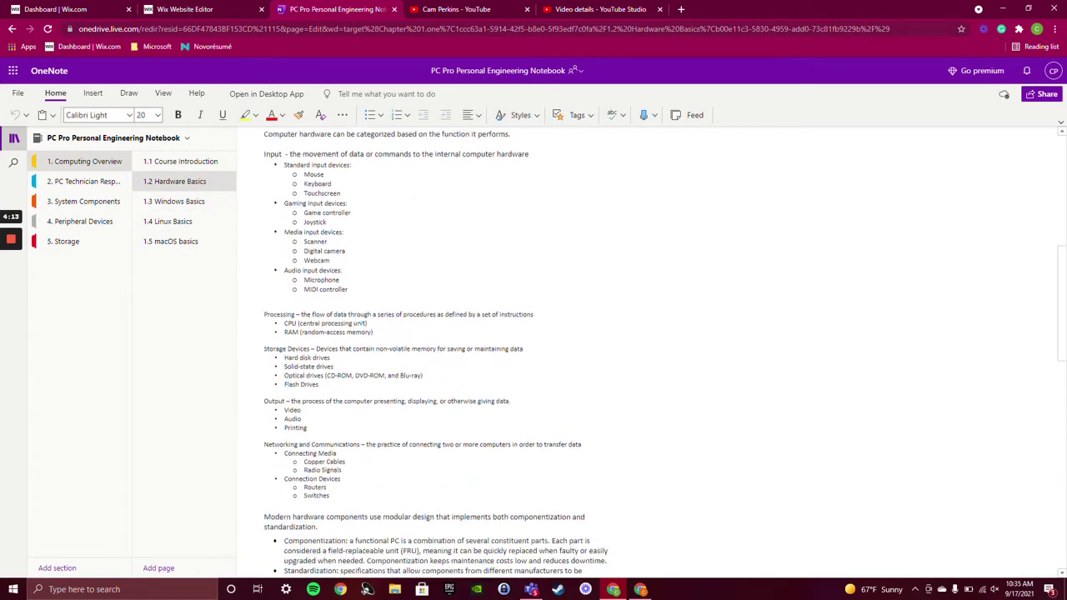
pyautogui.scroll(-6, 585, 356)
pyautogui.scroll(7, 585, 357)
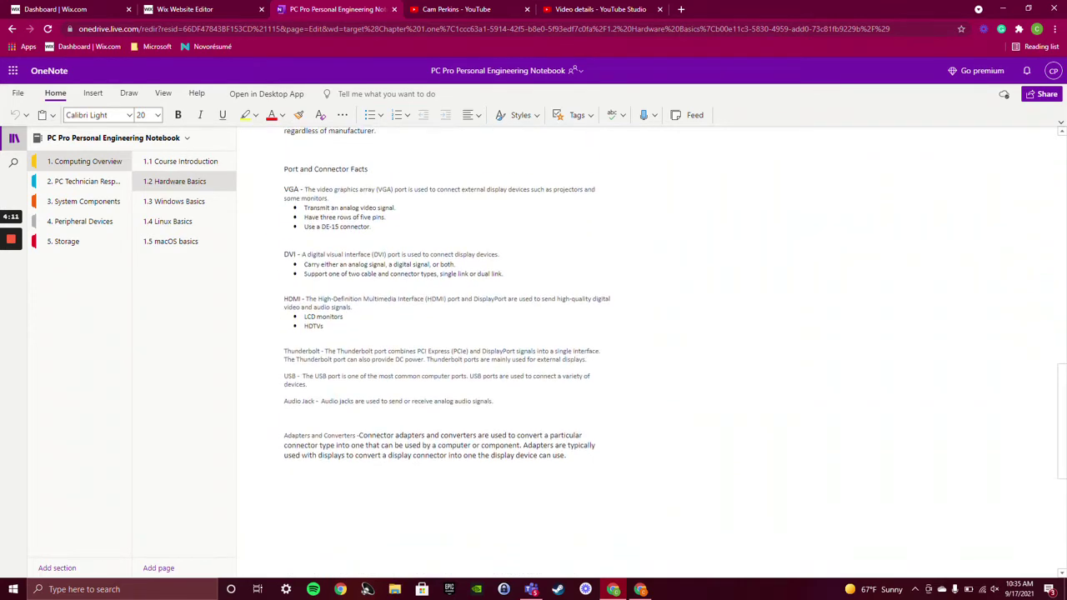
pyautogui.scroll(7, 585, 357)
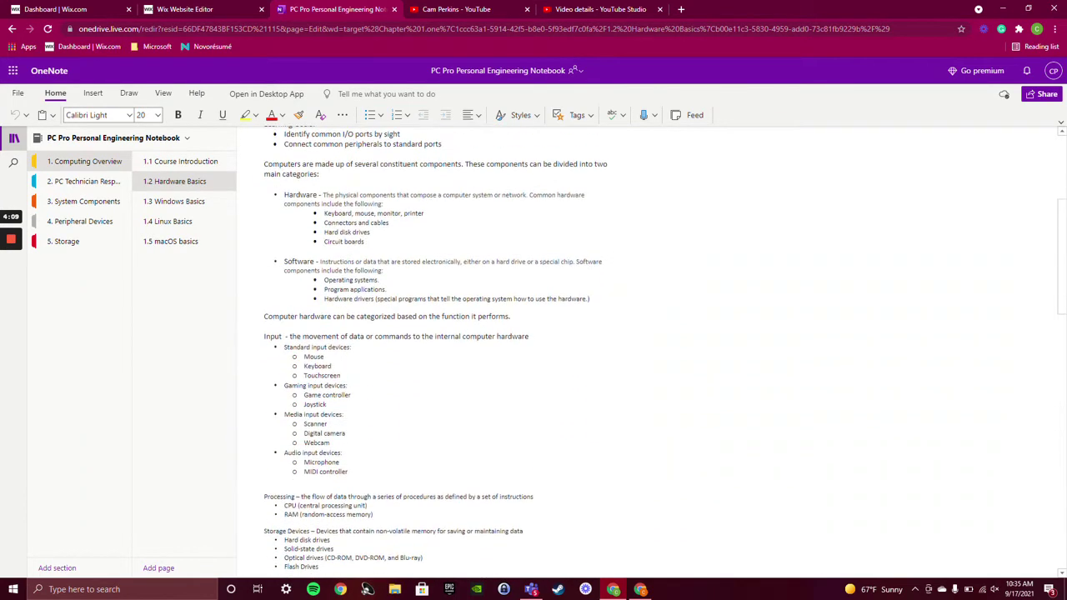
# Step: Review the notes on the 1.3 Windows Basics page and the command list on the 1.4 Linux Basics page
pyautogui.click(192, 204)
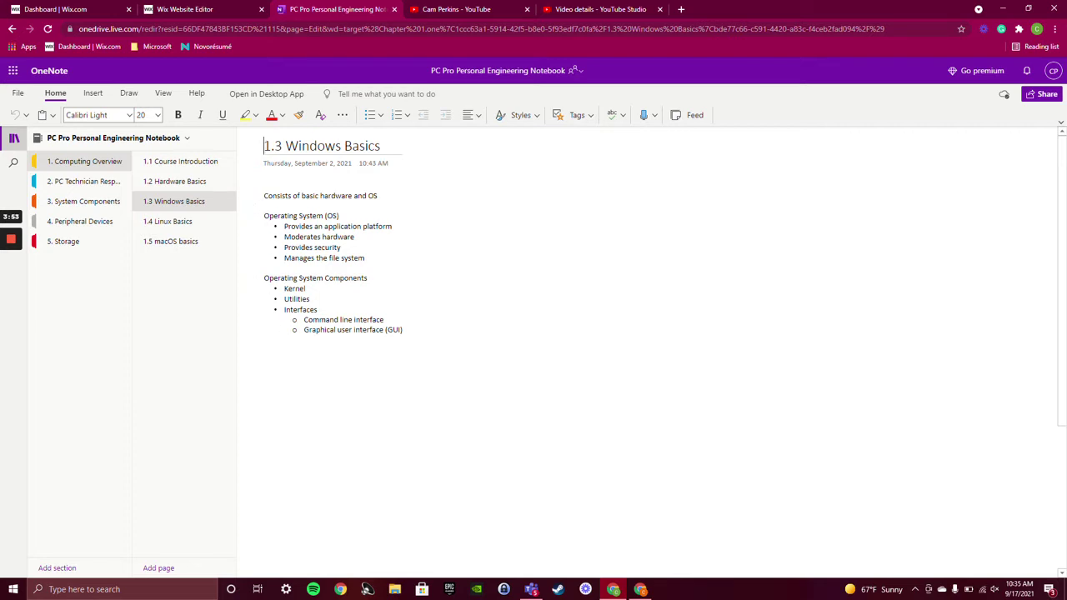
pyautogui.click(177, 222)
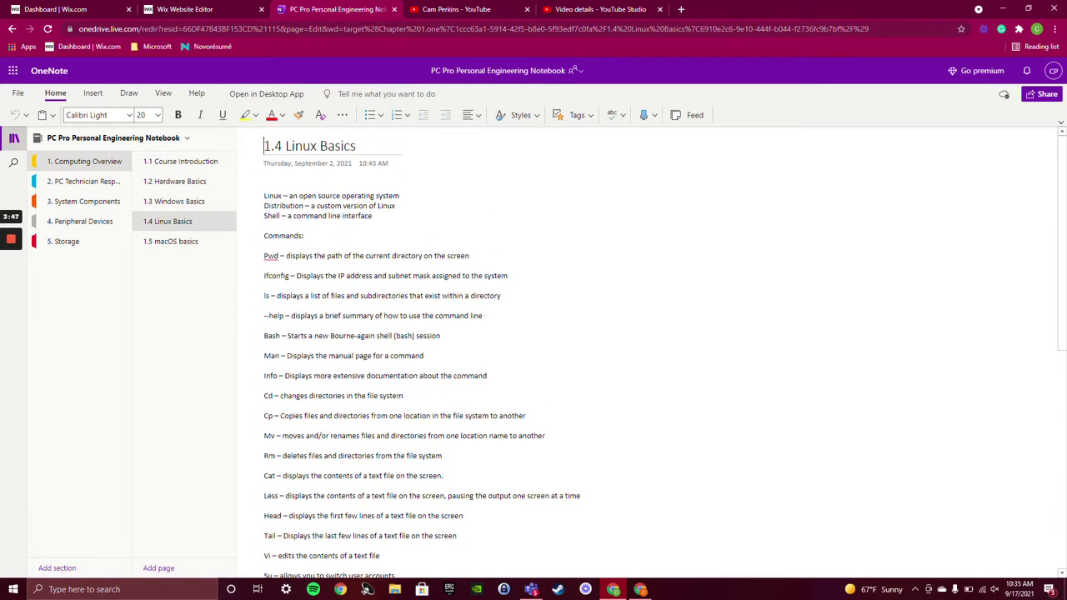
pyautogui.scroll(-5, 533, 350)
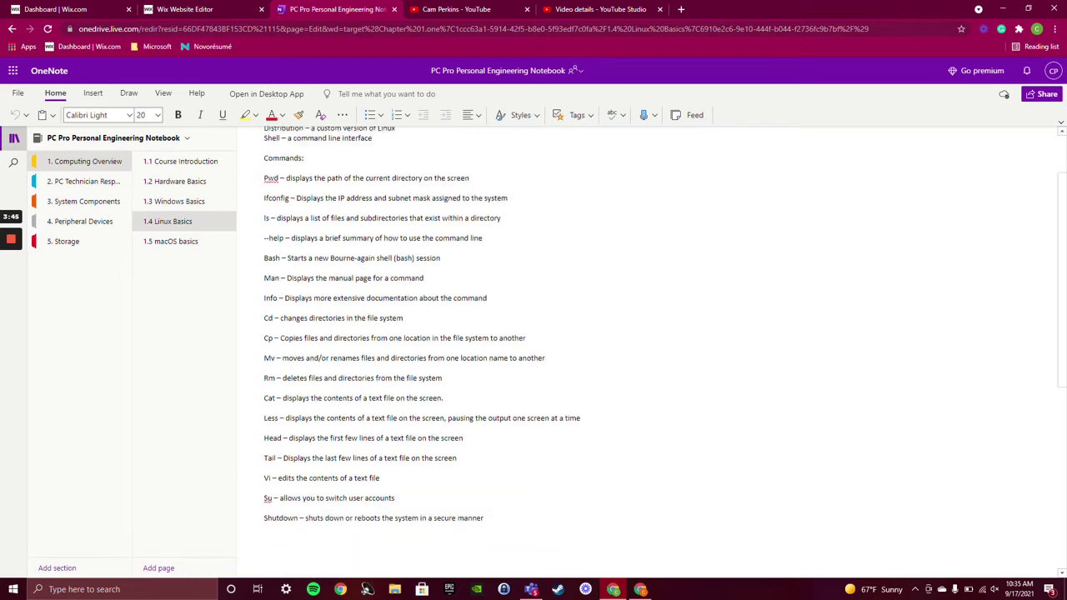
pyautogui.scroll(5, 534, 350)
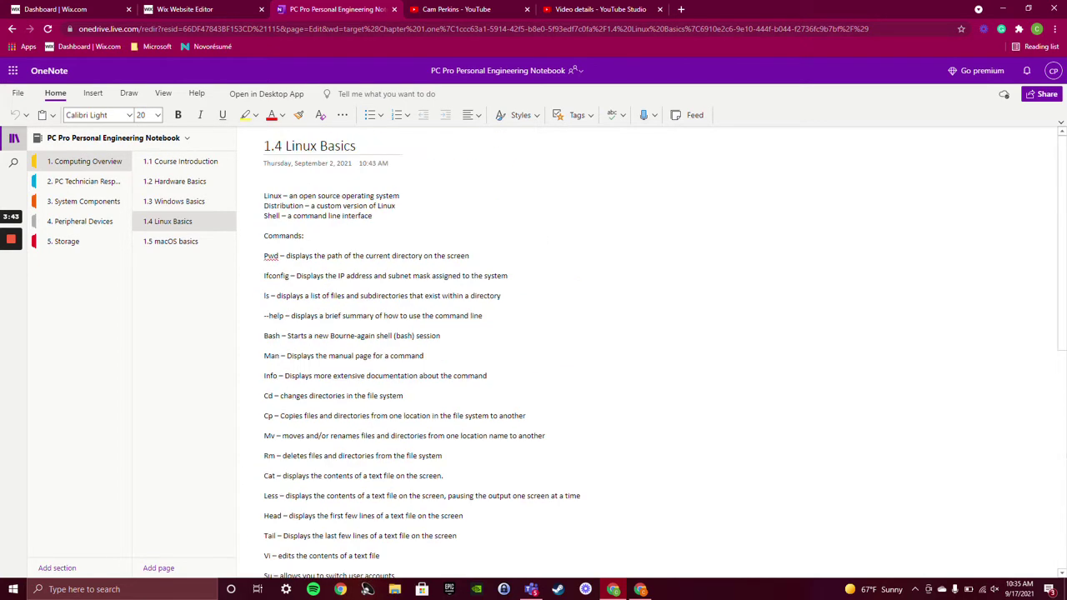
pyautogui.scroll(-5, 533, 350)
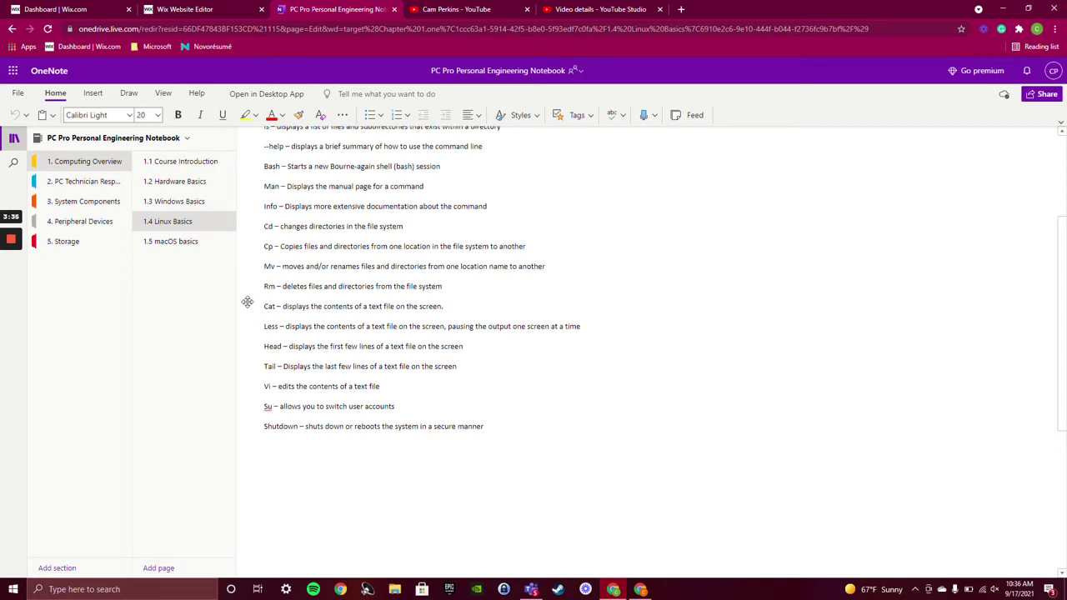
pyautogui.scroll(3, 250, 265)
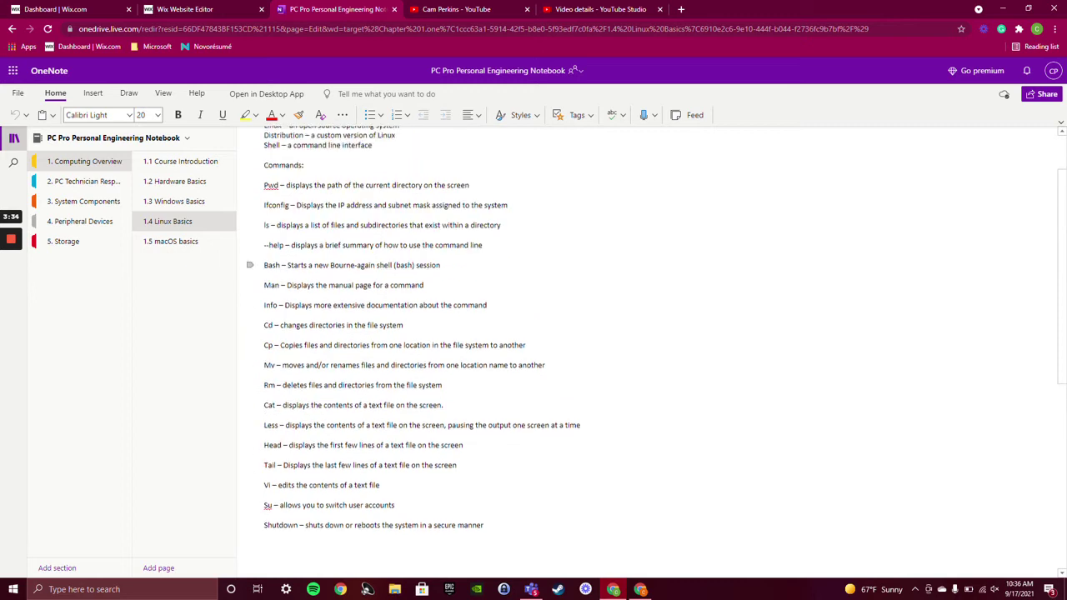
# Step: Read through the 1.5 macOS basics page from its key commands to the Terminal entry
pyautogui.click(172, 244)
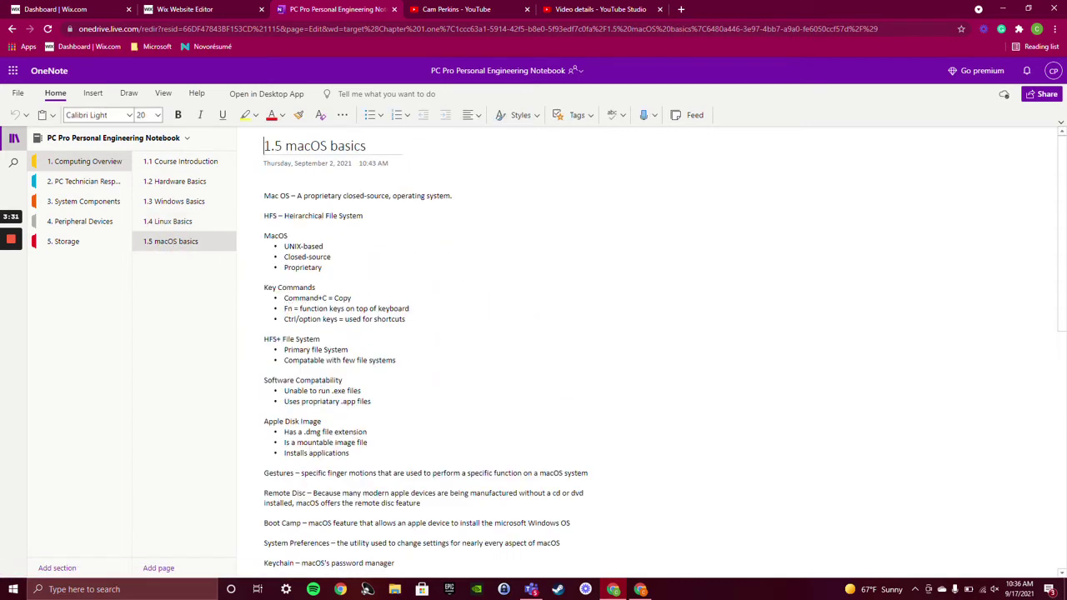
pyautogui.scroll(-2, 534, 333)
pyautogui.scroll(-2, 534, 346)
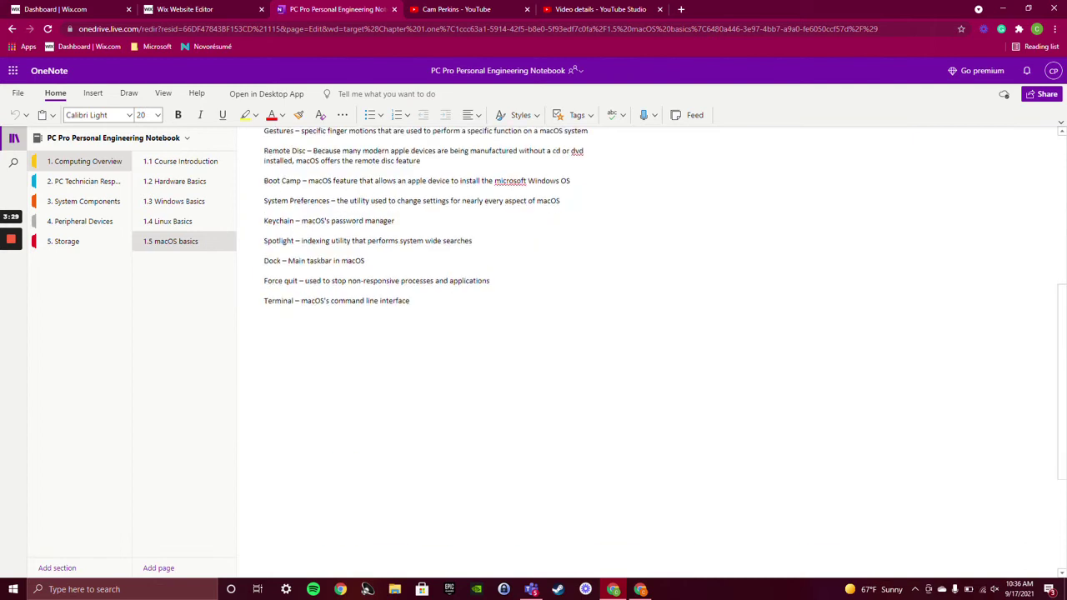
pyautogui.scroll(4, 533, 346)
pyautogui.scroll(-4, 534, 346)
pyautogui.scroll(3, 533, 346)
pyautogui.scroll(2, 534, 346)
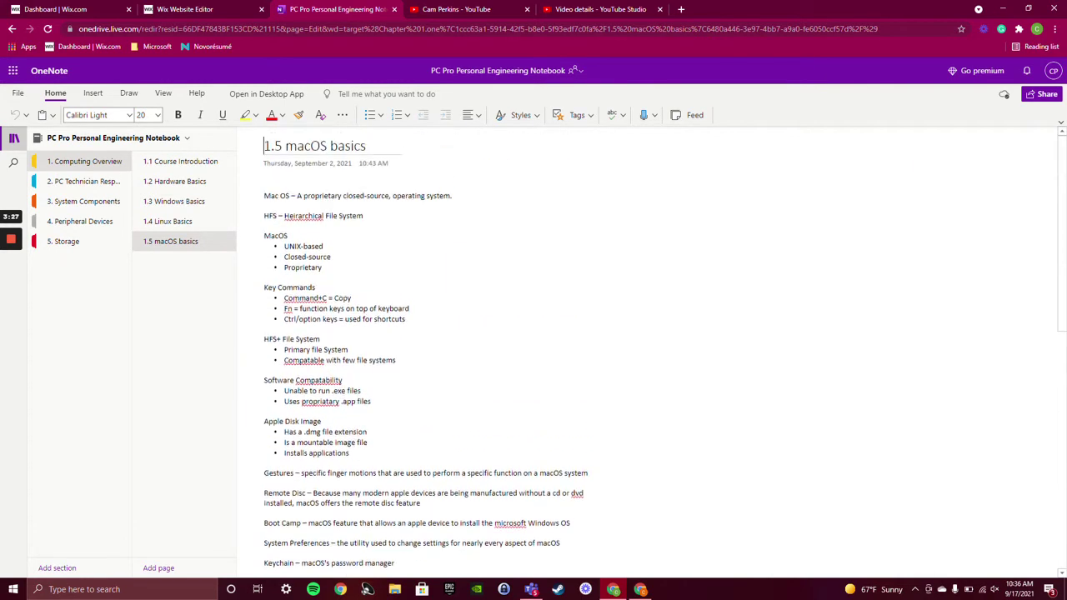
pyautogui.scroll(-4, 534, 346)
pyautogui.scroll(2, 534, 346)
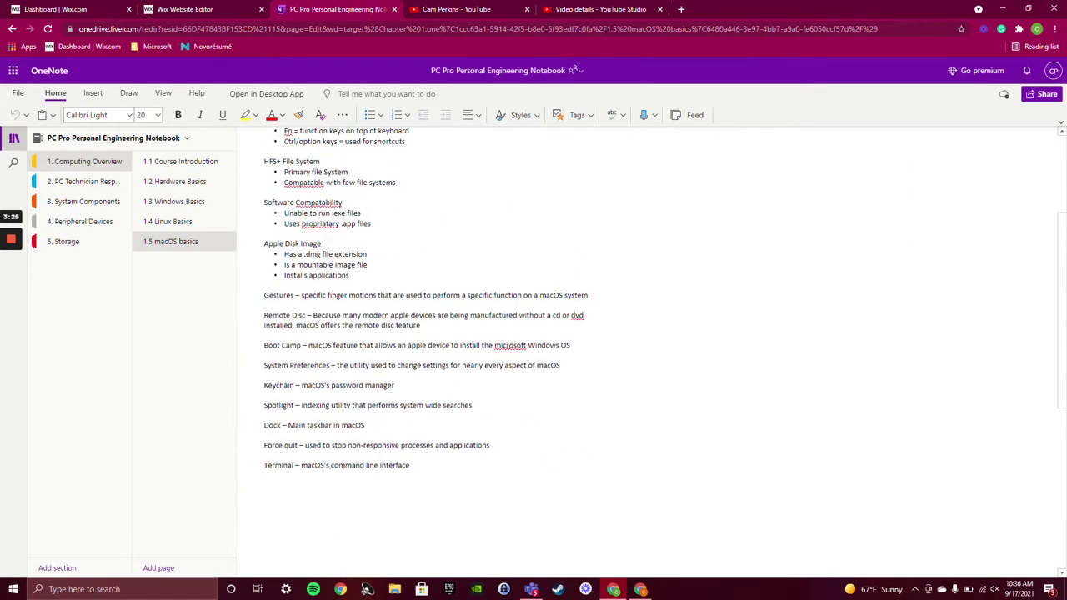
pyautogui.scroll(3, 534, 346)
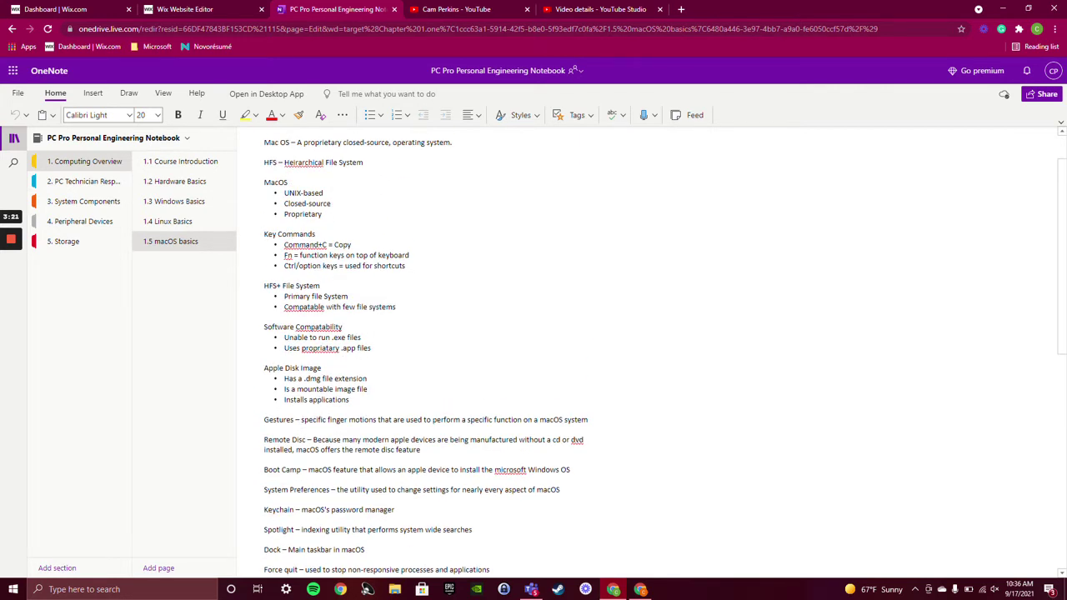
pyautogui.scroll(-3, 534, 346)
pyautogui.scroll(5, 533, 346)
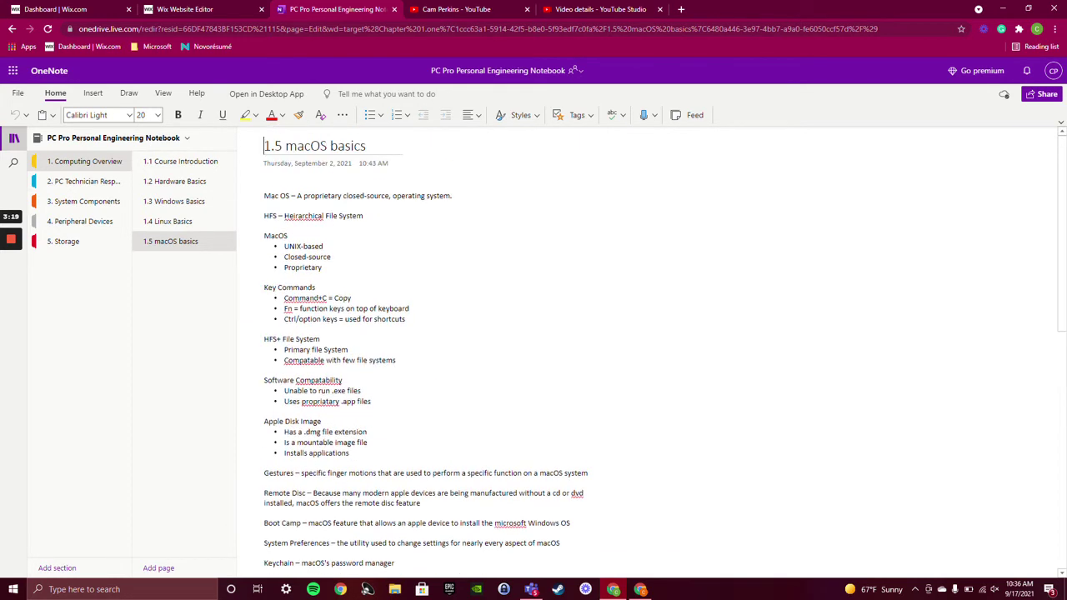
# Step: Restore the notebook window to its smaller size, switch to the TestOut LabSim window and maximize it
pyautogui.click(1028, 8)
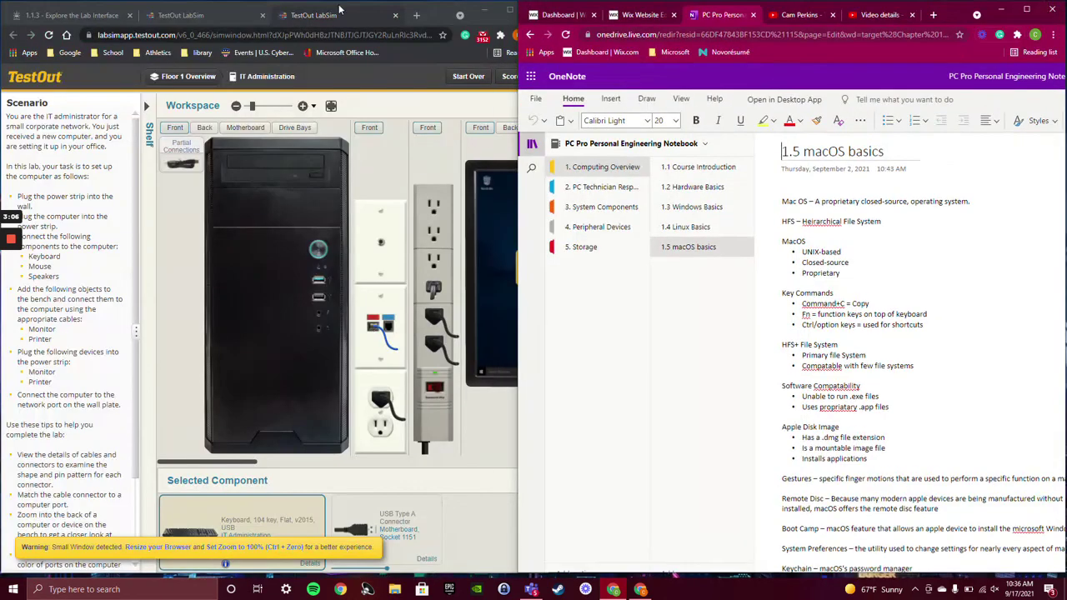
pyautogui.click(450, 13)
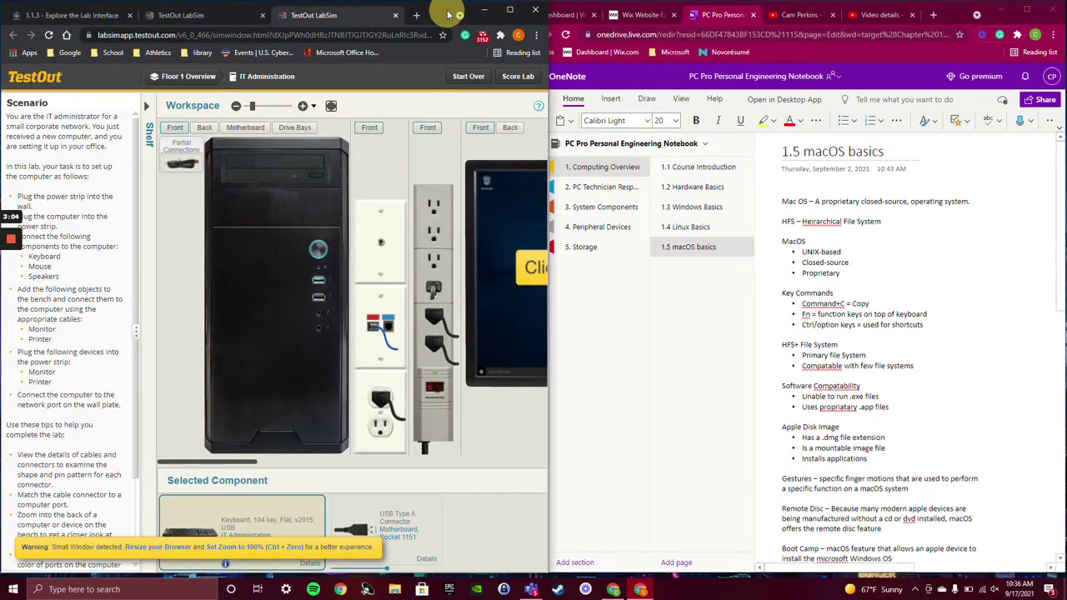
pyautogui.click(510, 10)
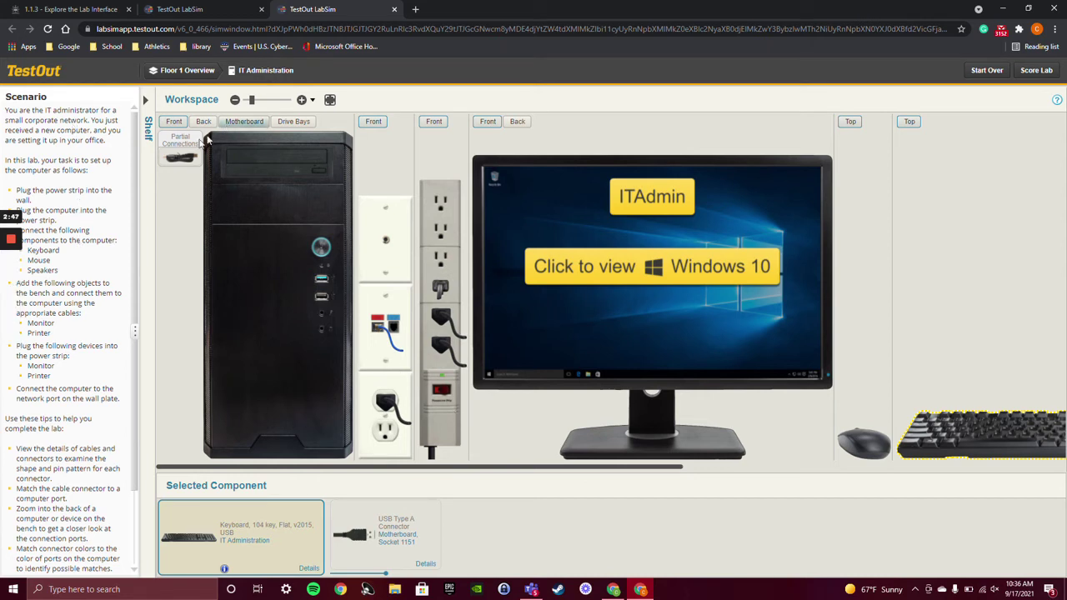
# Step: Inspect the cable connections on the back of the computer tower, and return the tower to its front view
pyautogui.moveTo(298, 470)
pyautogui.mouseDown()
pyautogui.moveTo(395, 469)
pyautogui.moveTo(302, 467)
pyautogui.mouseUp()
pyautogui.click(203, 122)
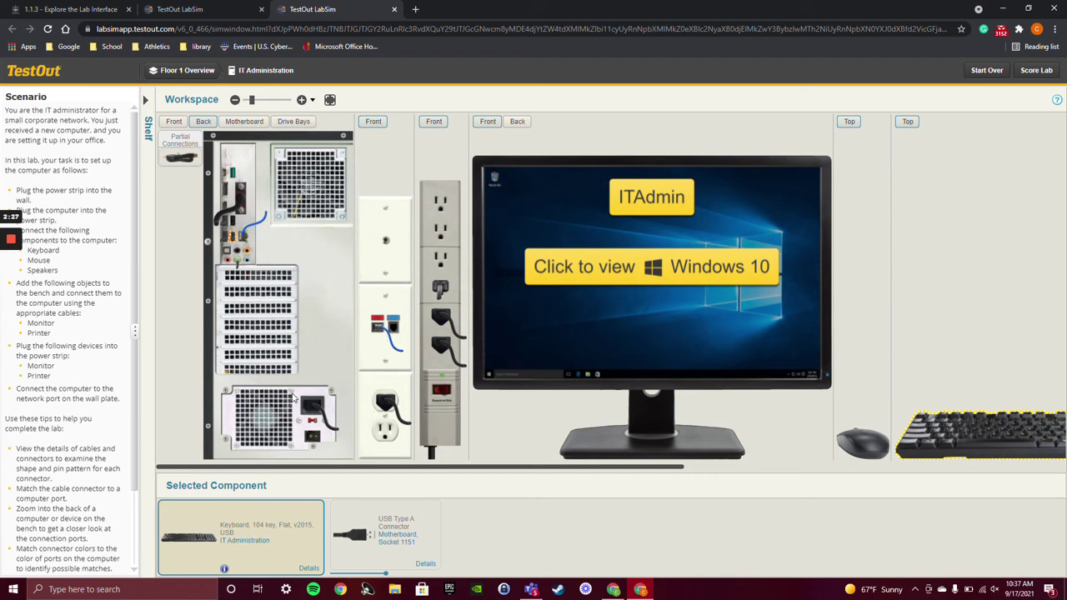
pyautogui.click(174, 122)
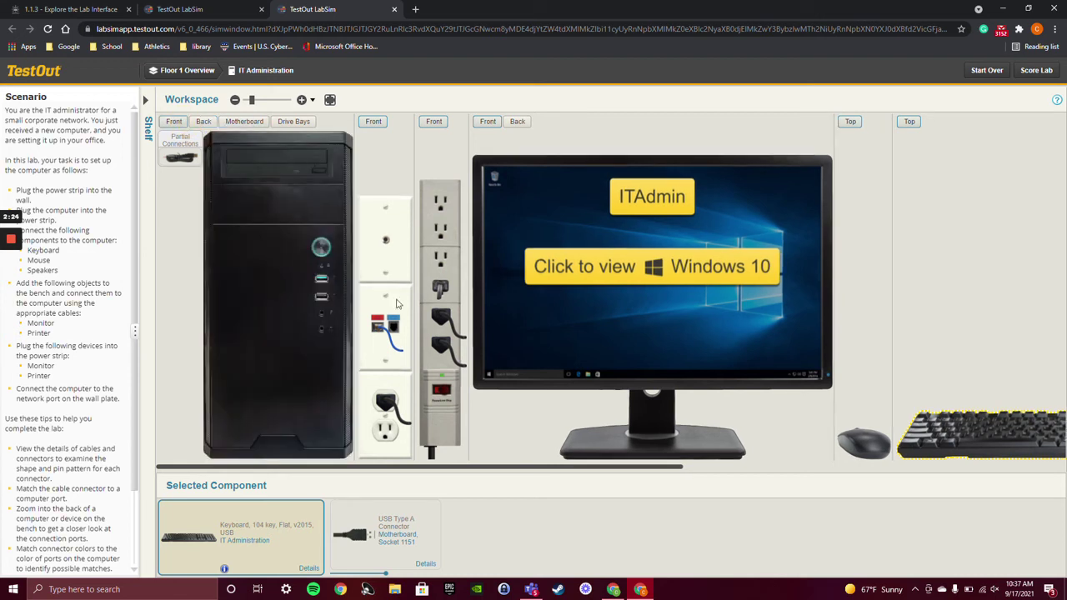
# Step: Show the back of the monitor and look over the mouse, keyboard, printer and speakers along the workspace
pyautogui.click(517, 122)
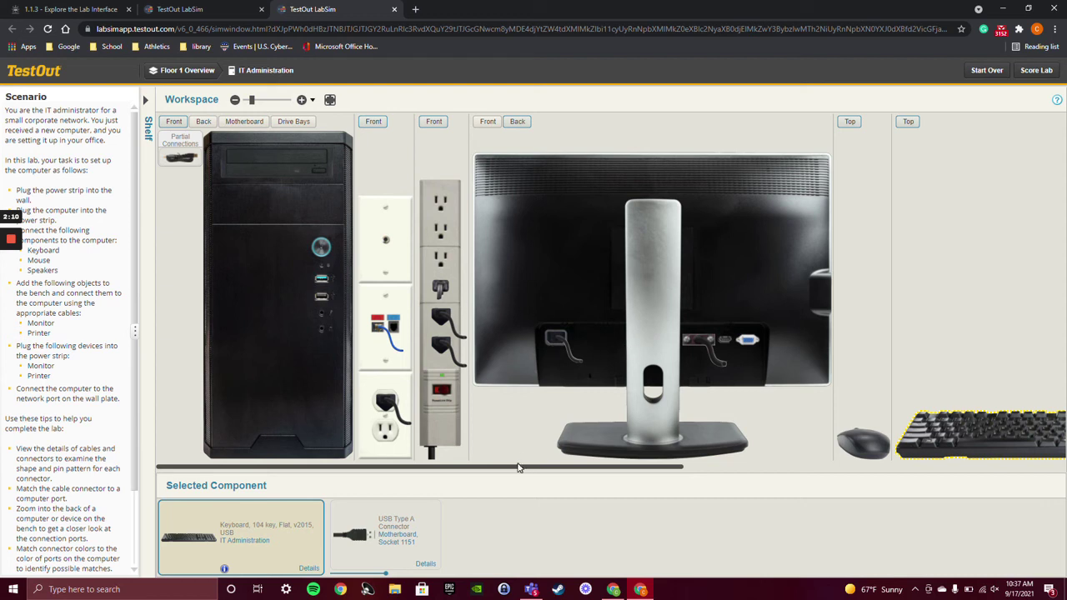
pyautogui.moveTo(523, 469); pyautogui.dragTo(757, 467)
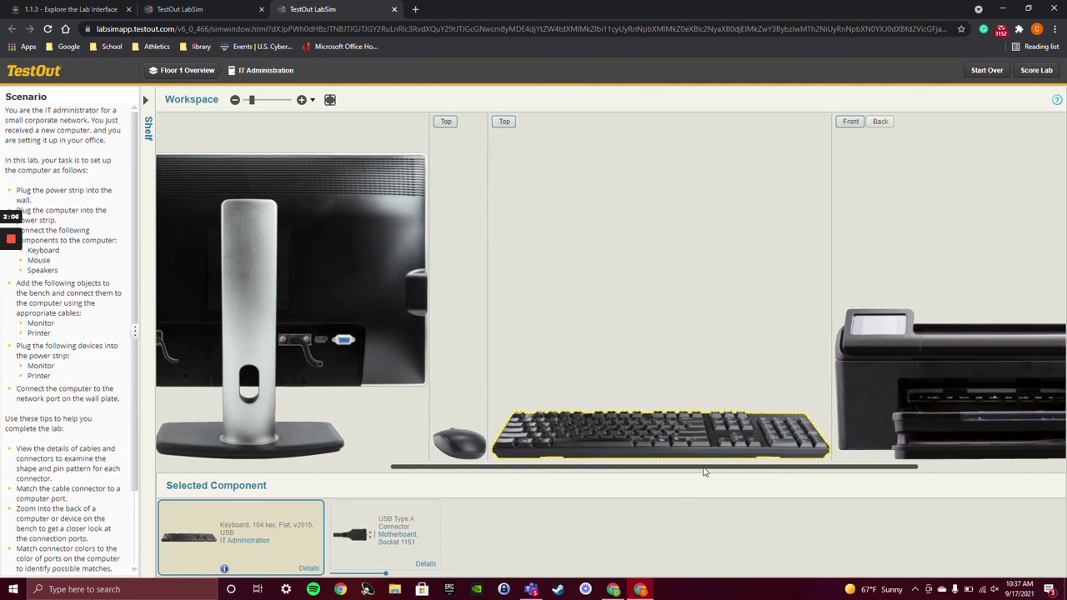
pyautogui.click(803, 455)
pyautogui.hscroll(5, 803, 454)
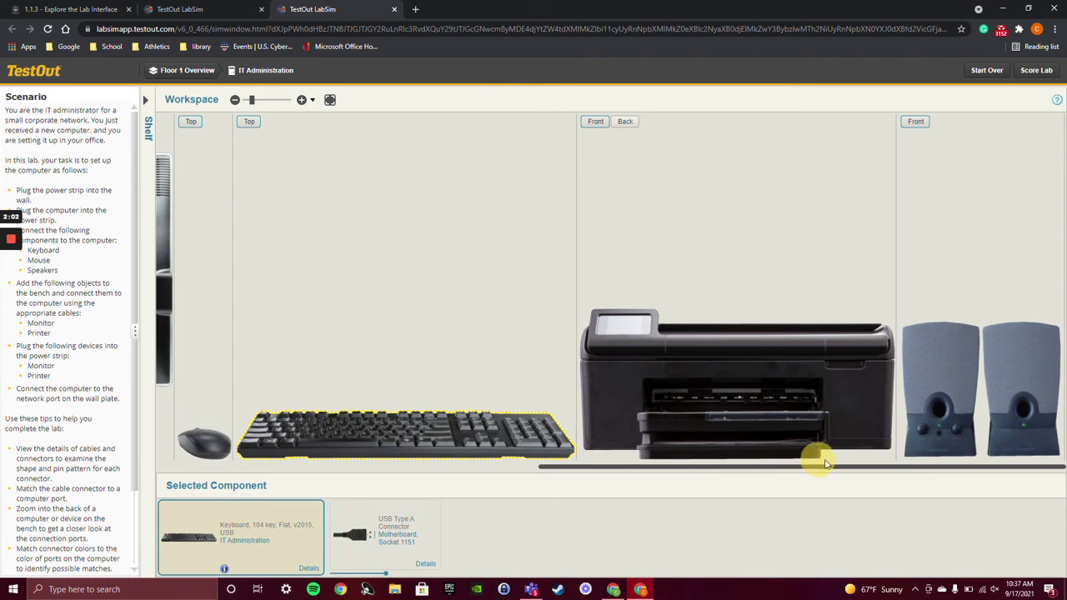
pyautogui.click(776, 482)
pyautogui.hscroll(-2, 724, 483)
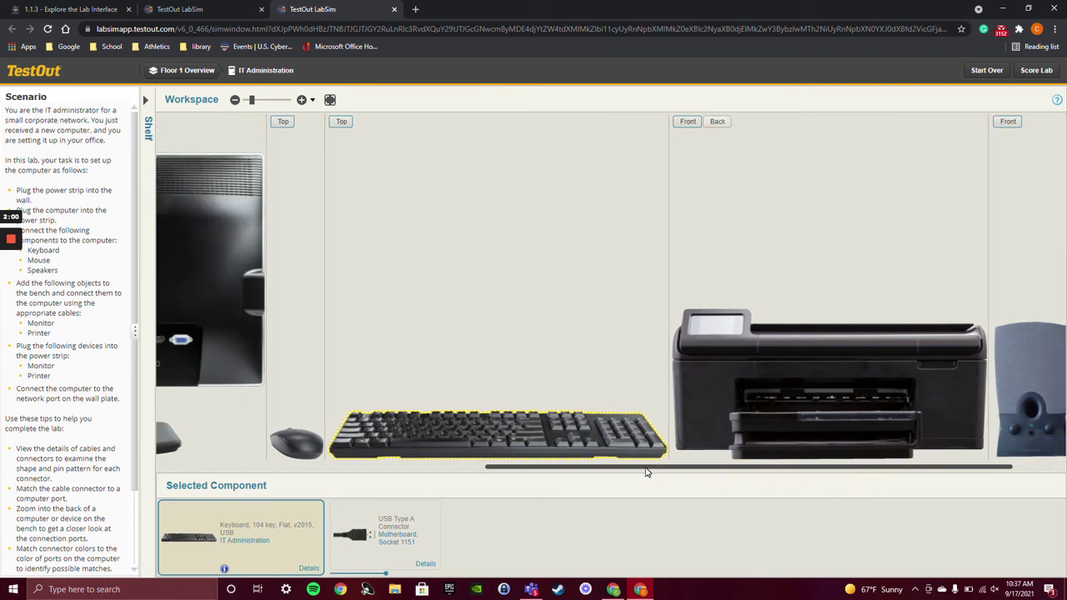
pyautogui.hscroll(-2, 647, 476)
pyautogui.moveTo(458, 469); pyautogui.dragTo(255, 467)
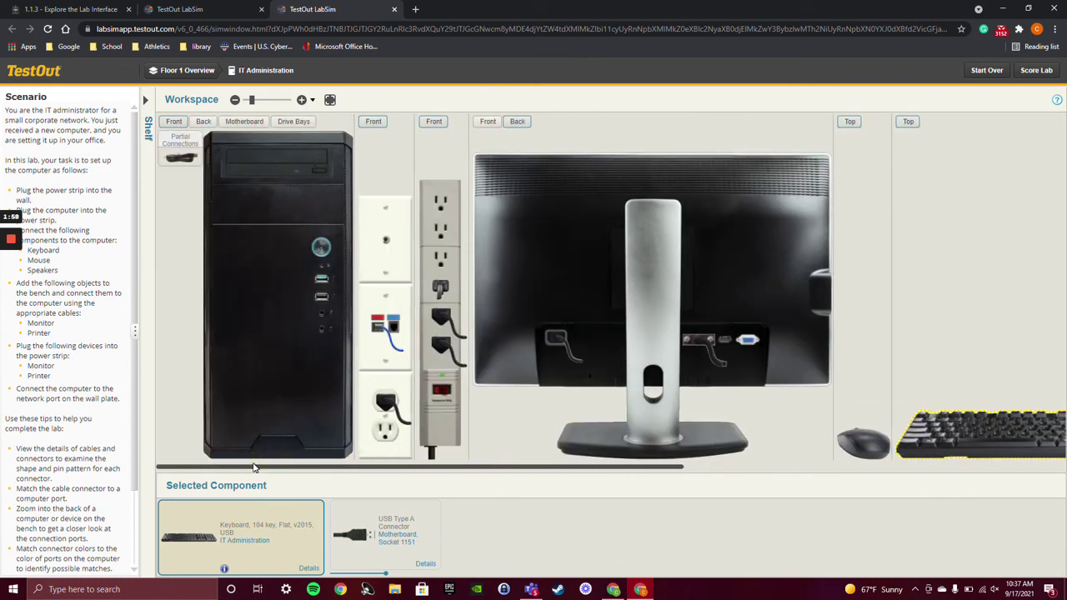